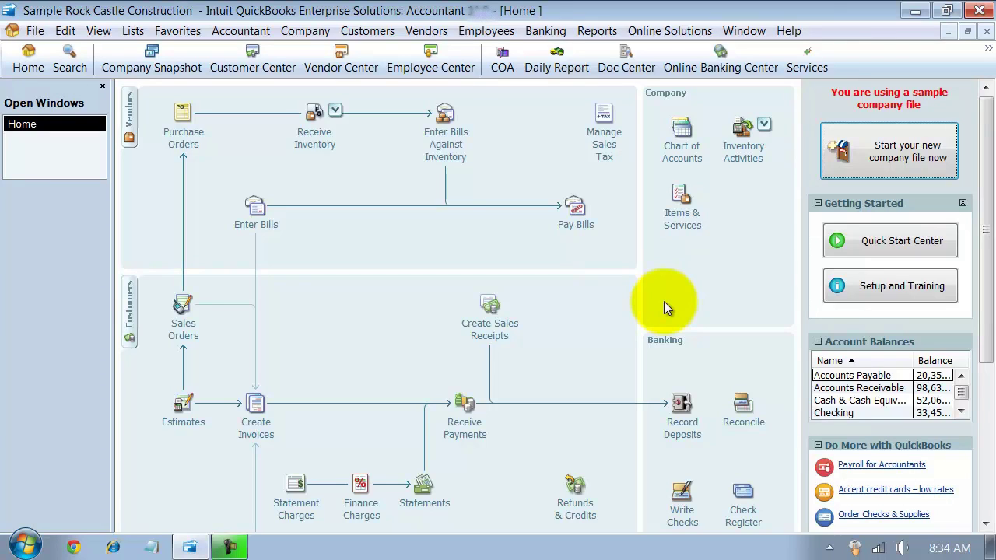
# Step: Start a blank new item from the Item menu of the Items & Services list
pyautogui.click(700, 216)
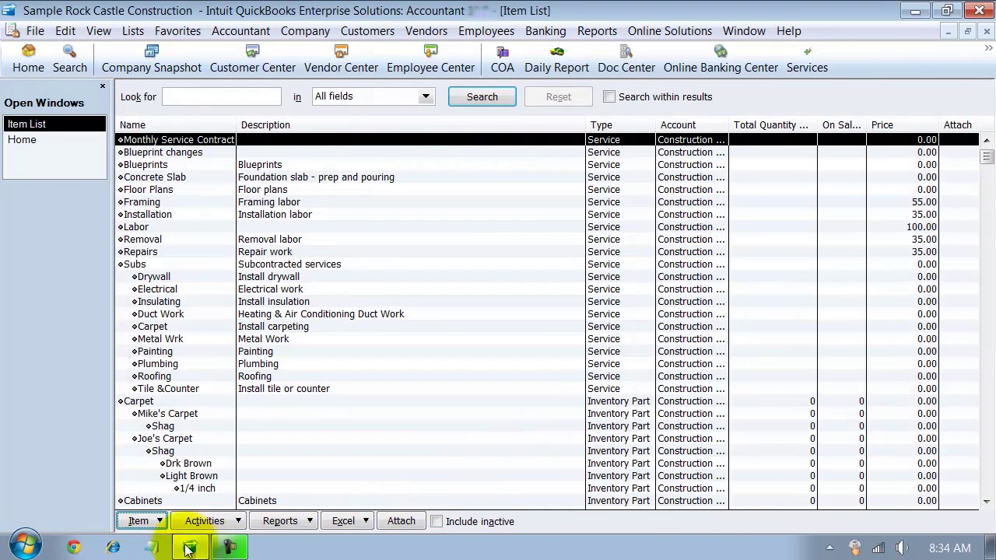
pyautogui.click(136, 523)
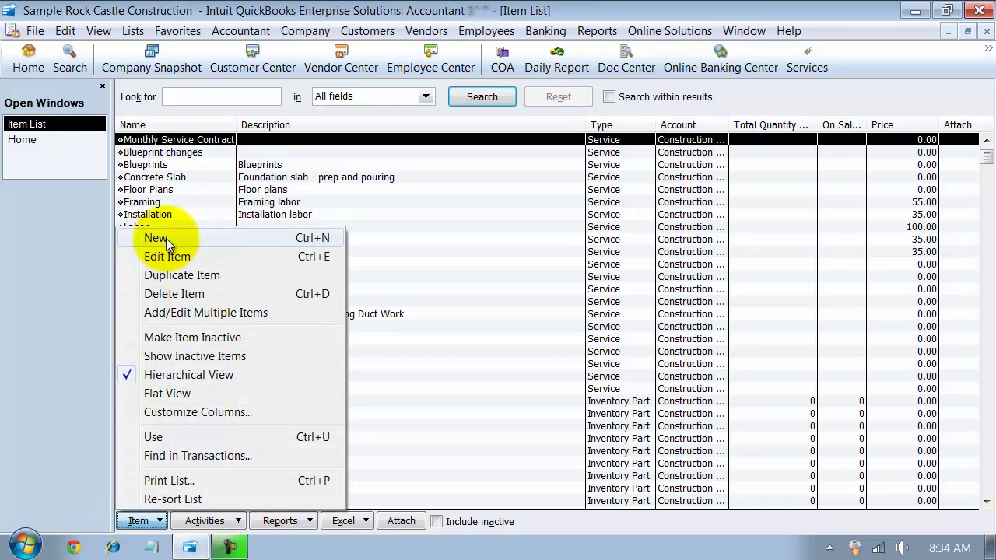
pyautogui.click(160, 239)
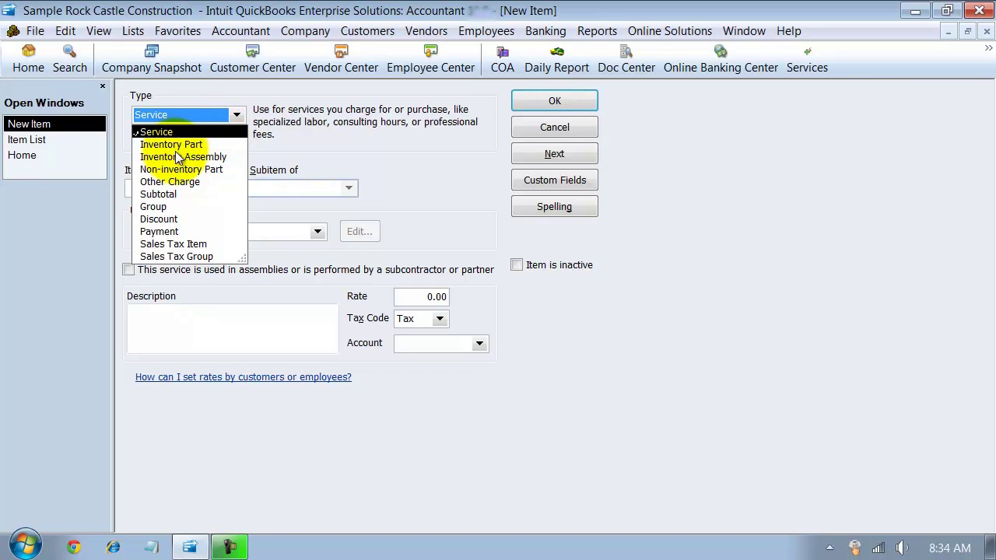
# Step: Set the item type to Inventory Part, then show the type choices again
pyautogui.click(168, 144)
pyautogui.click(243, 114)
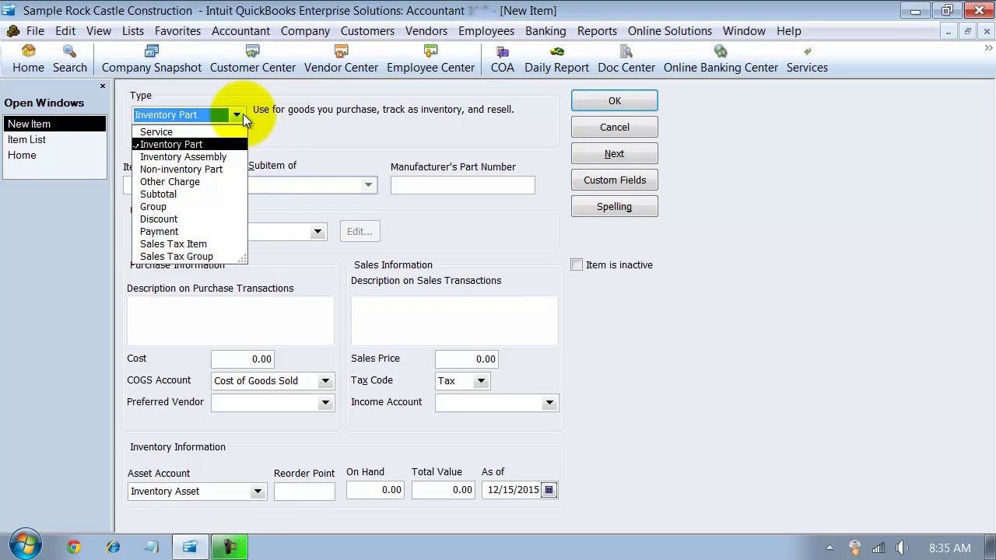
# Step: Switch the item type to Inventory Assembly to show its bill of materials, then reshow the types
pyautogui.click(222, 158)
pyautogui.click(236, 114)
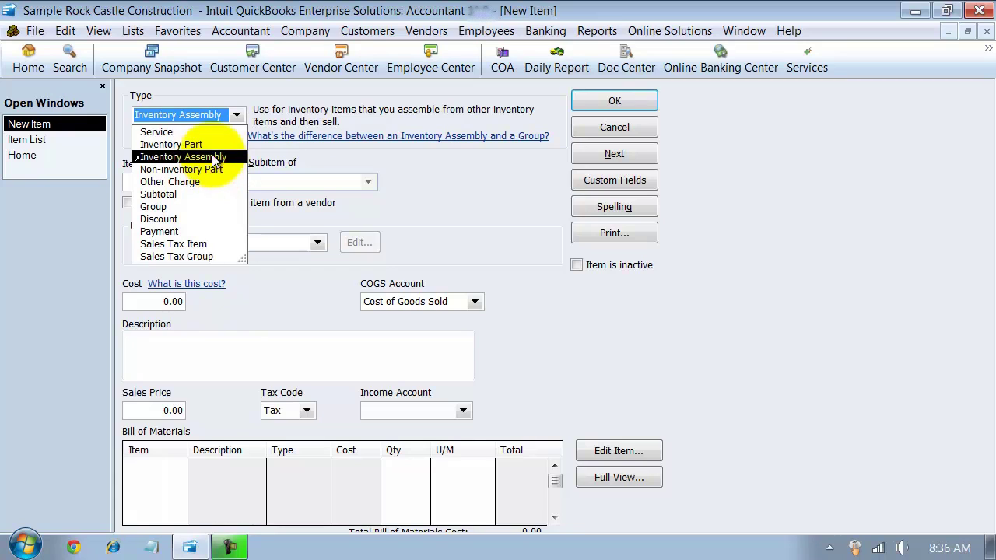
# Step: Switch the item type to Non-inventory Part, then list the types again
pyautogui.click(206, 170)
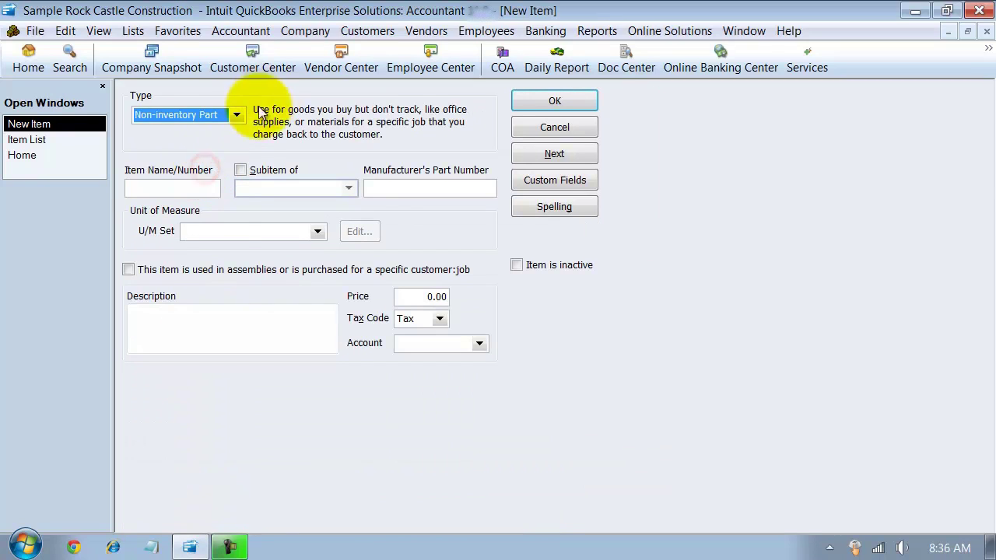
pyautogui.click(235, 114)
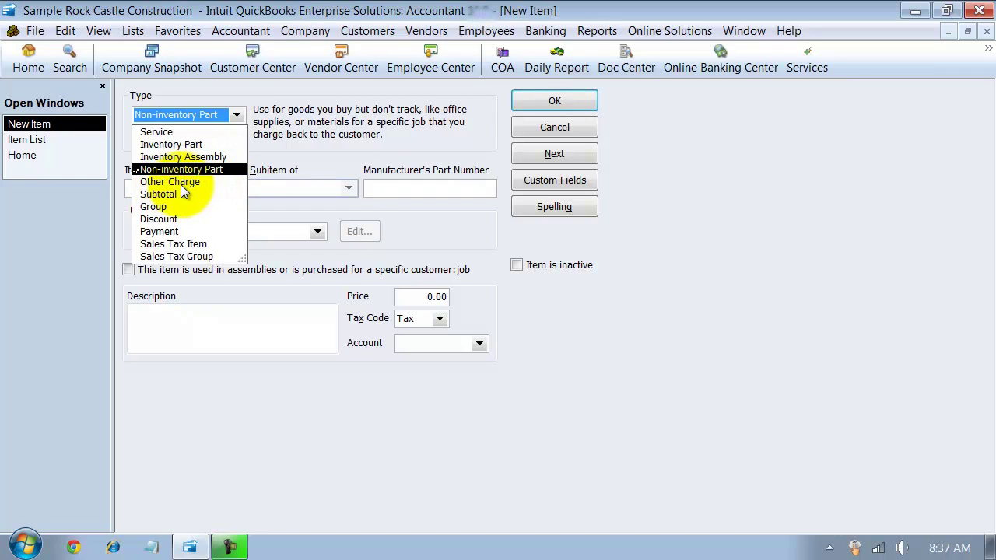
# Step: Switch the item type to Other Charge, then list the types again
pyautogui.click(180, 183)
pyautogui.click(235, 115)
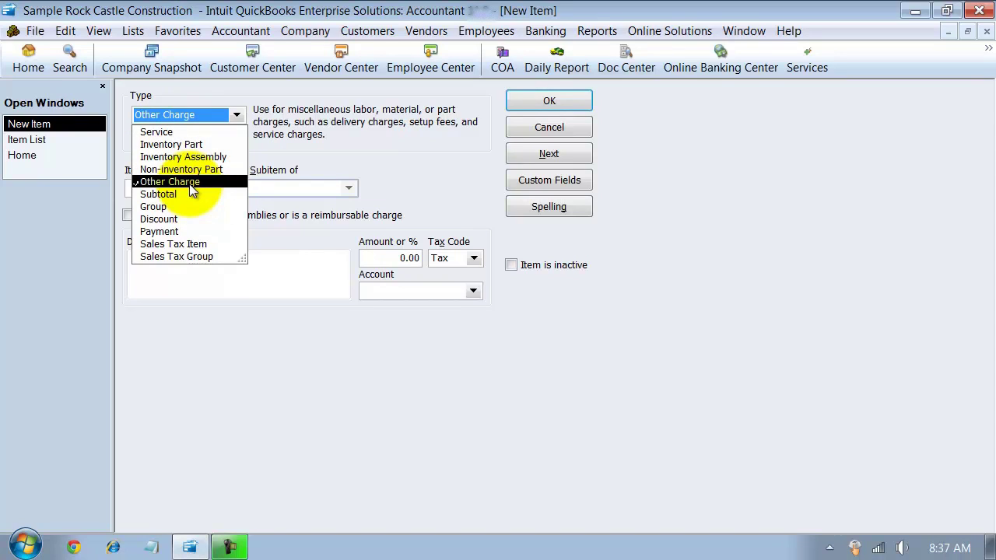
# Step: Switch the item type to Subtotal, showing only name and description, then list the types again
pyautogui.click(170, 194)
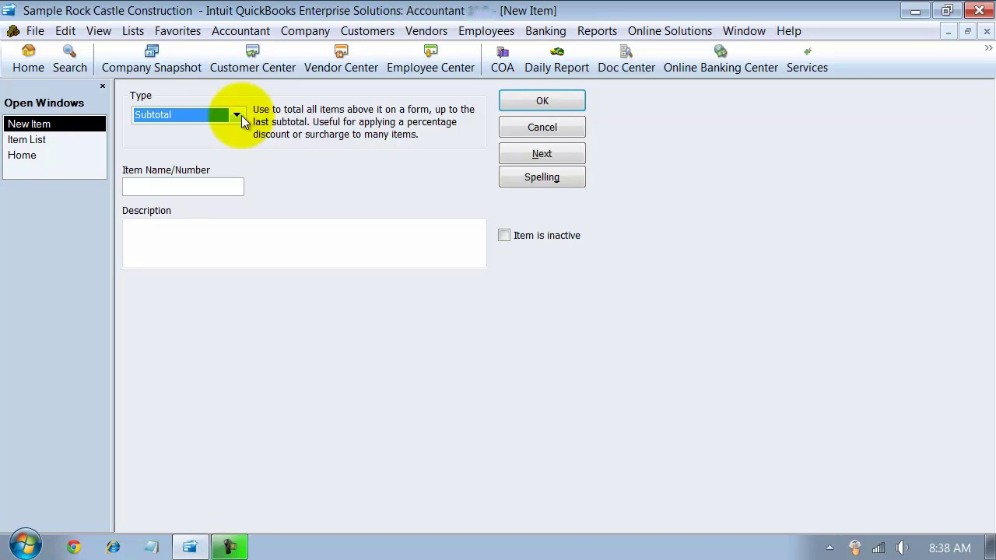
pyautogui.click(241, 115)
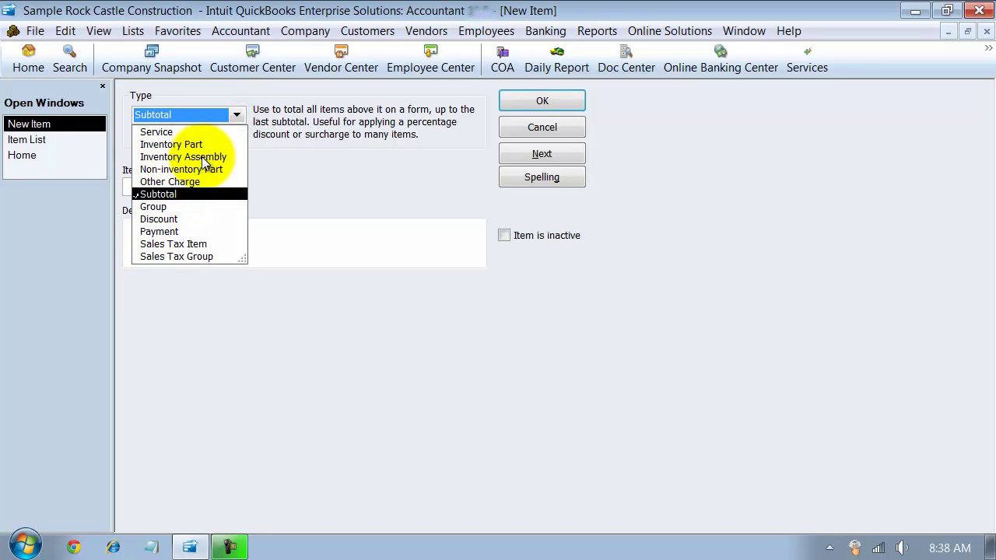
# Step: Switch the item type to Group, showing its empty item table, then list the types again
pyautogui.click(164, 206)
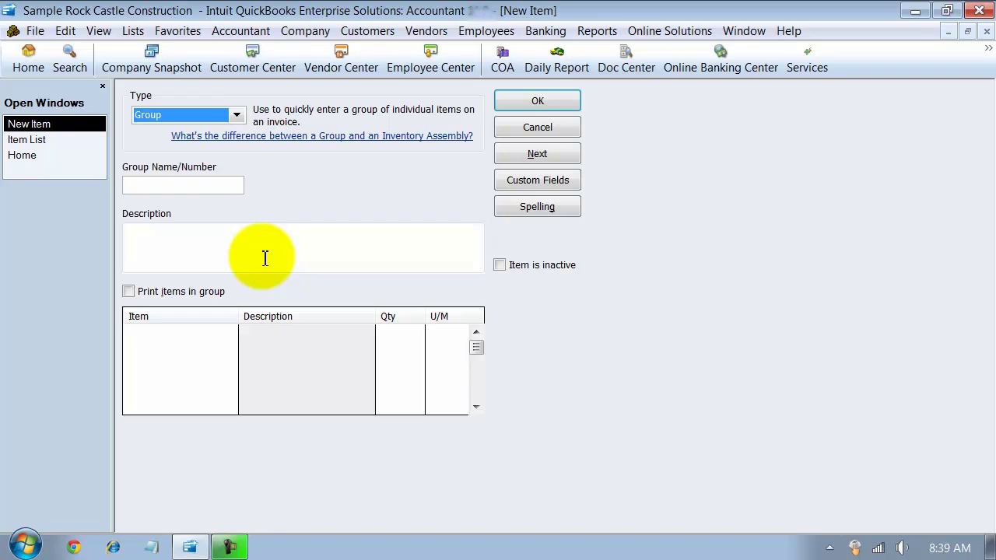
pyautogui.click(234, 117)
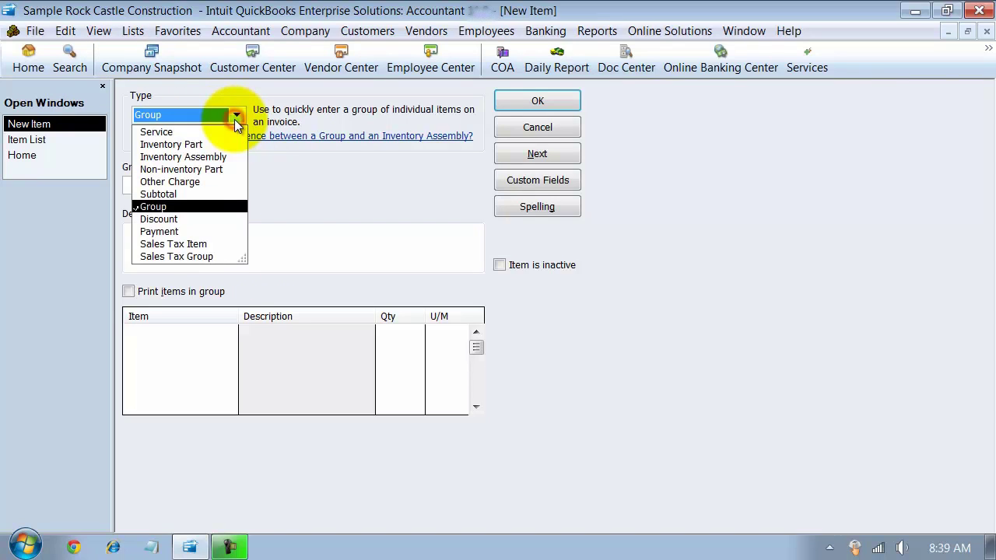
# Step: Switch the item type to Discount, then list the types again
pyautogui.click(178, 220)
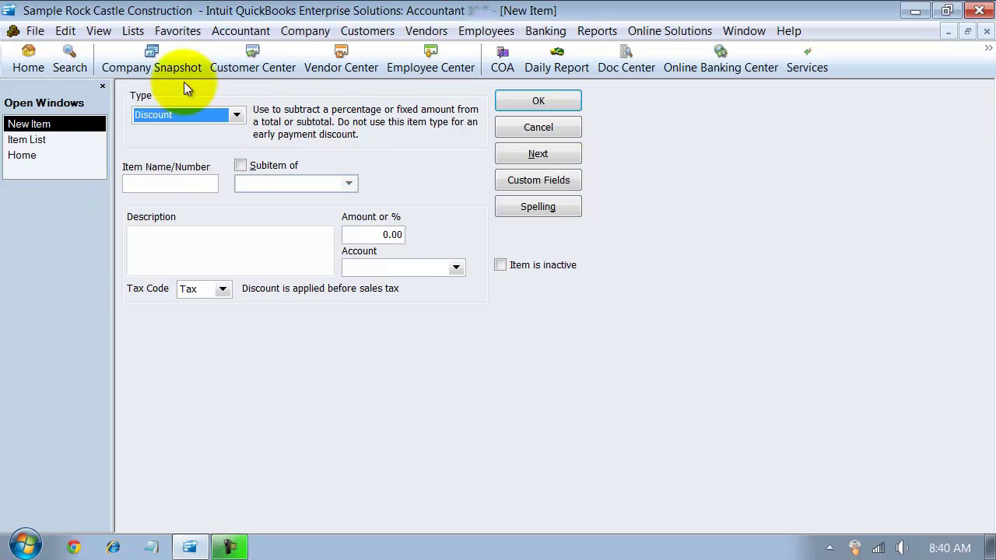
pyautogui.click(237, 117)
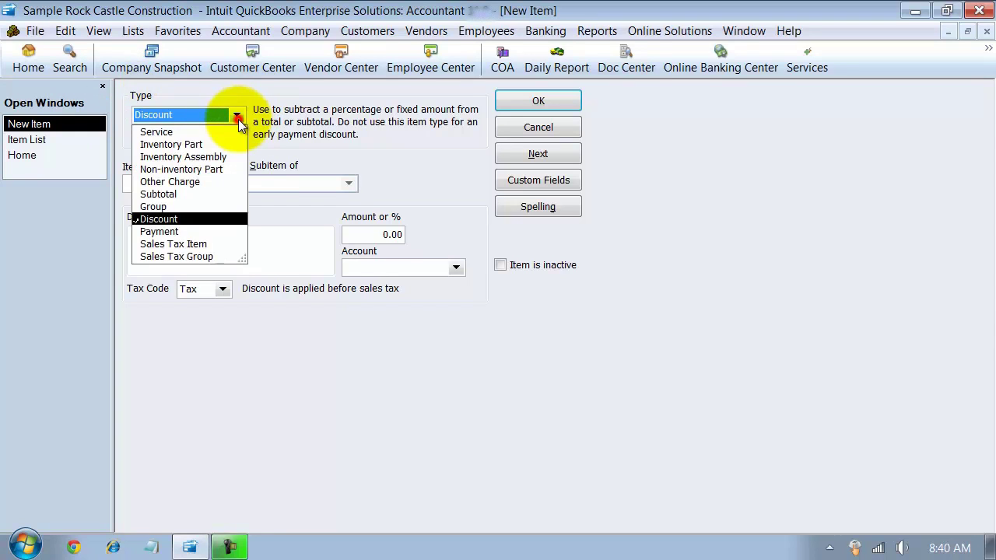
# Step: Switch the item type to Payment, showing payment method and deposit options, then list the types again
pyautogui.click(159, 231)
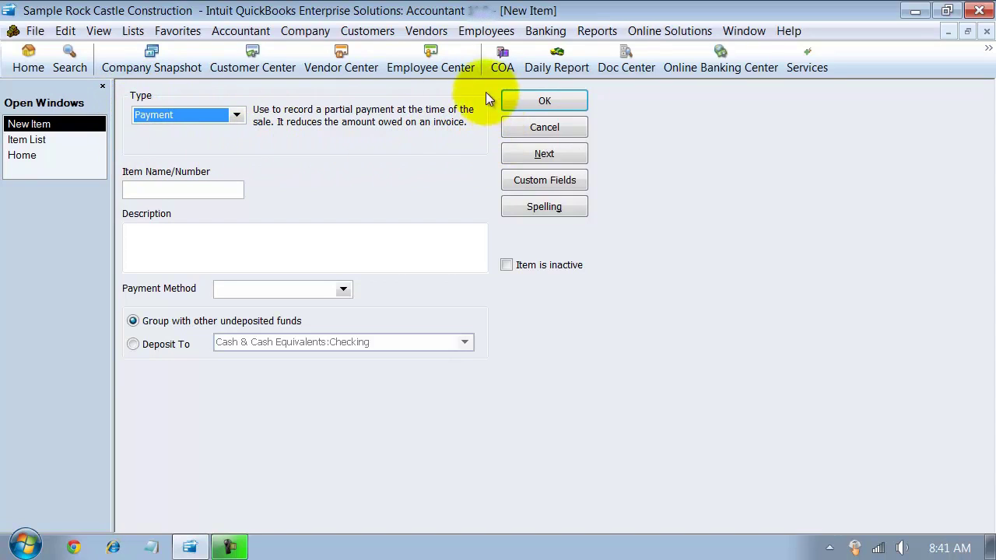
pyautogui.click(236, 117)
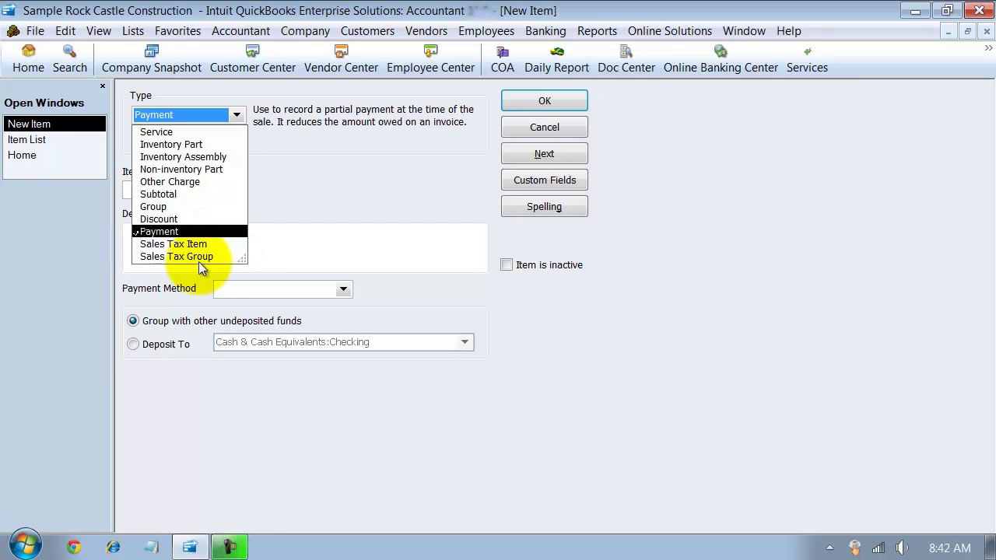
# Step: Dismiss the item type list without changing it, leaving Payment selected
pyautogui.click(290, 173)
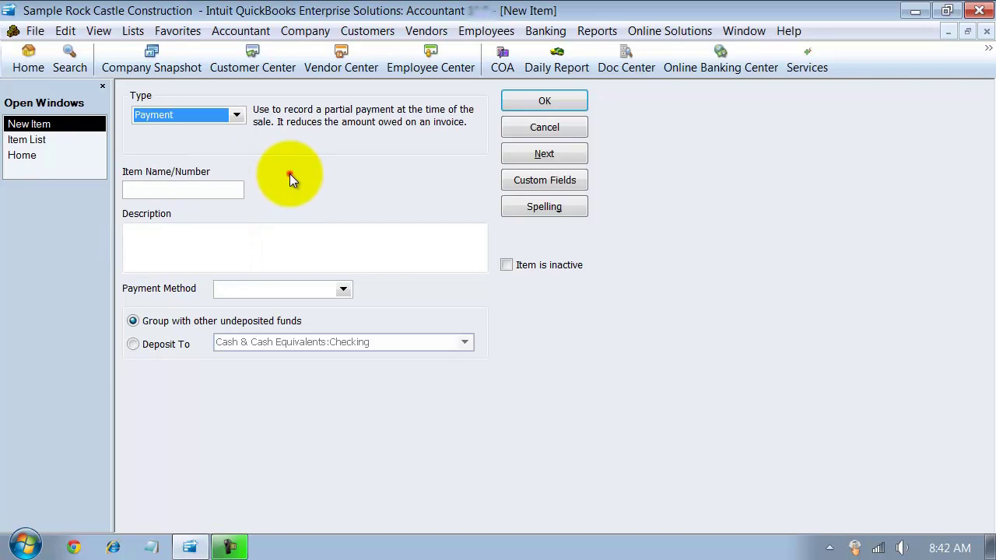